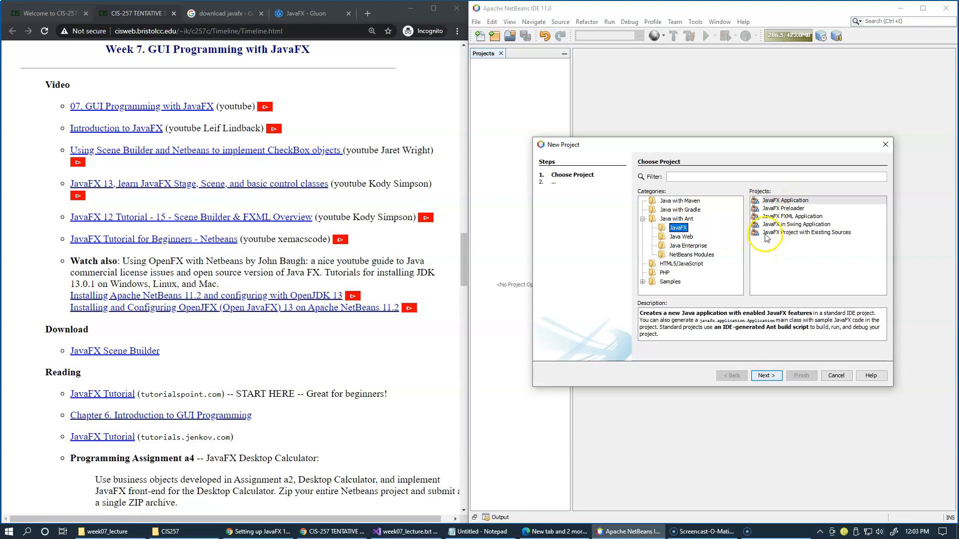
- Try to start a new JavaFX Application project from the Java with Ant templates
{"action": "left_click", "coordinate": [766, 201]}
{"action": "left_click", "coordinate": [789, 205]}
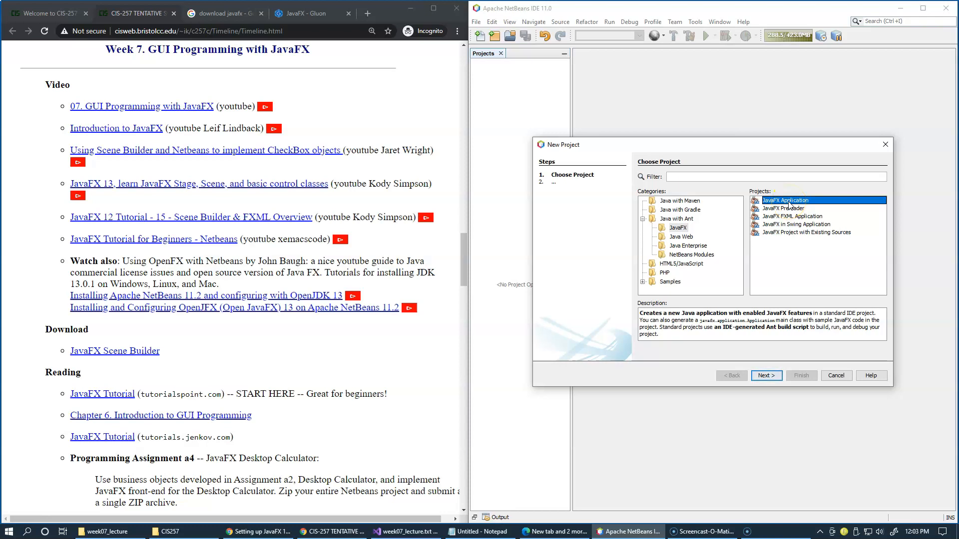
{"action": "left_click", "coordinate": [765, 376]}
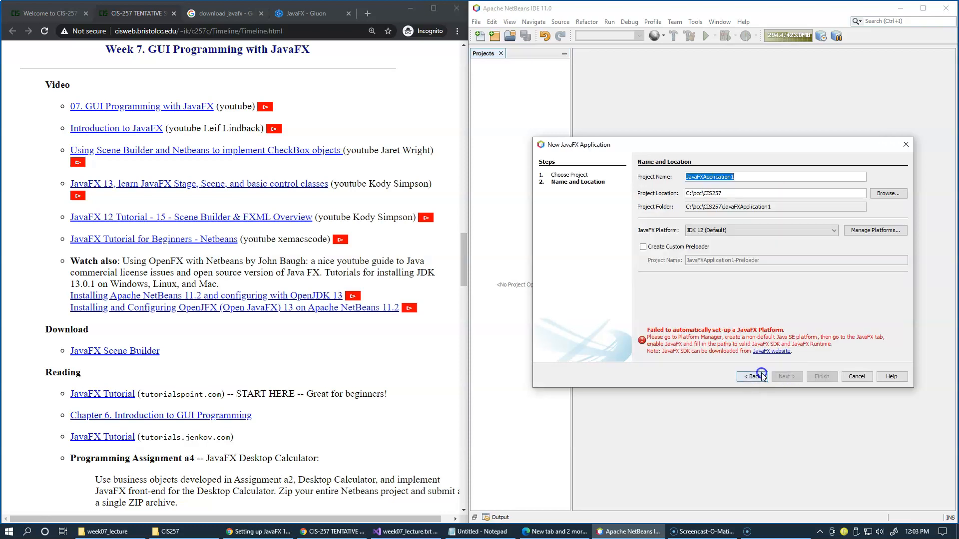
{"action": "left_click", "coordinate": [690, 323]}
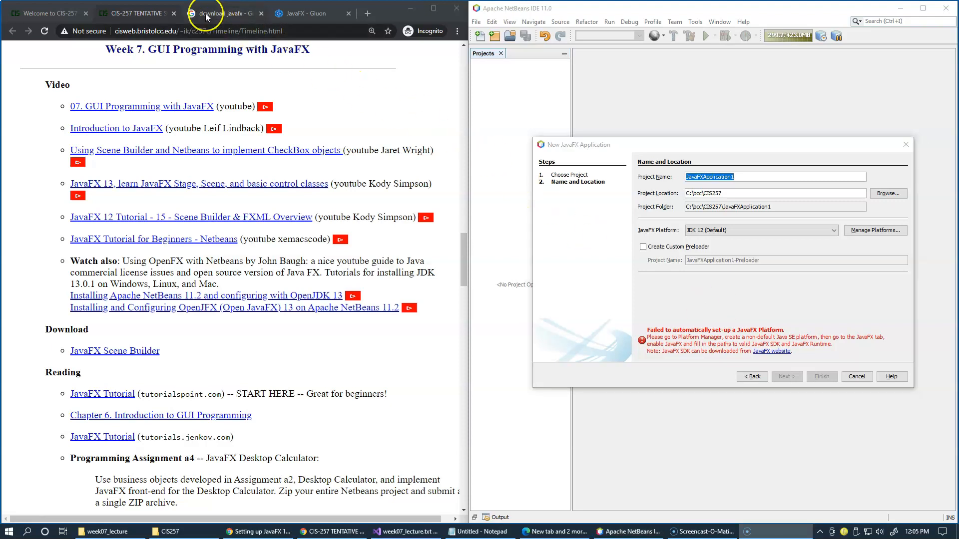
- Switch to the browser and download the JavaFX 15.0.1 Windows x64 SDK from Gluon, saving the zip in the CIS257 folder
{"action": "left_click", "coordinate": [225, 13]}
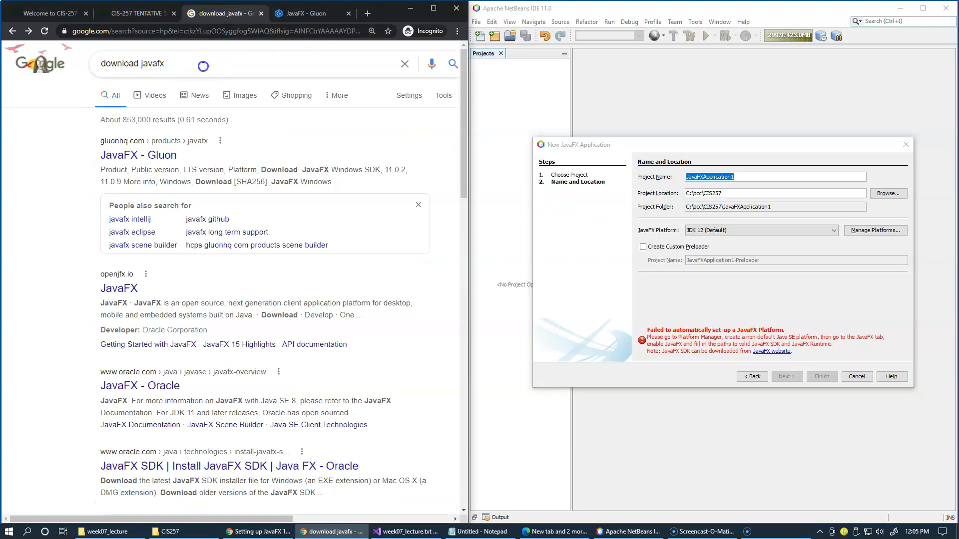
{"action": "left_click", "coordinate": [170, 157]}
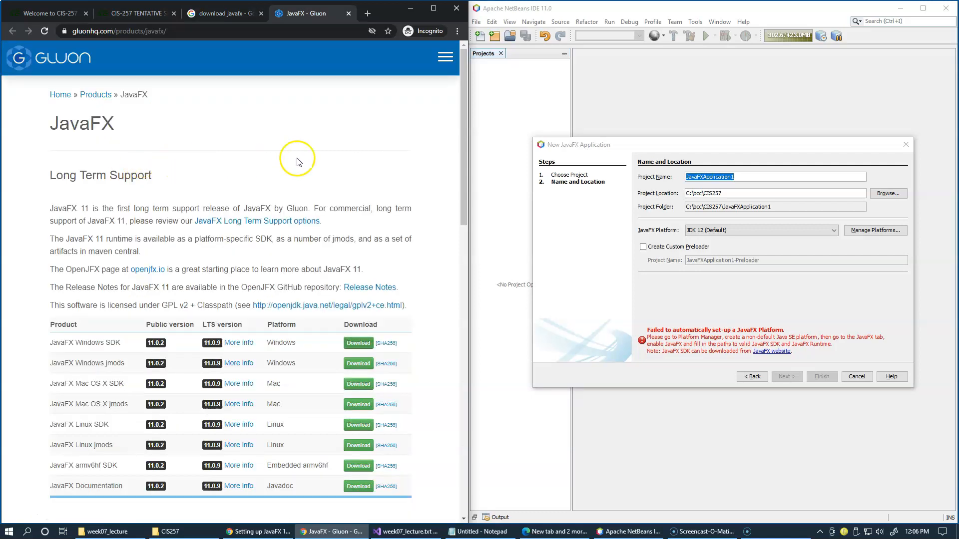
{"action": "left_click_drag", "start_coordinate": [464, 157], "coordinate": [451, 274]}
{"action": "scroll", "coordinate": [447, 294], "scroll_direction": "down", "scroll_amount": 3}
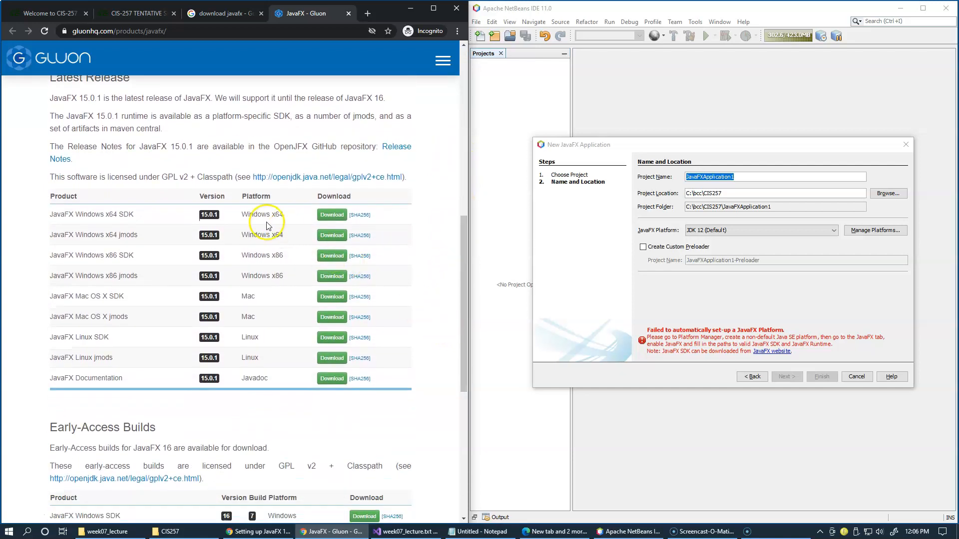
{"action": "left_click", "coordinate": [332, 215]}
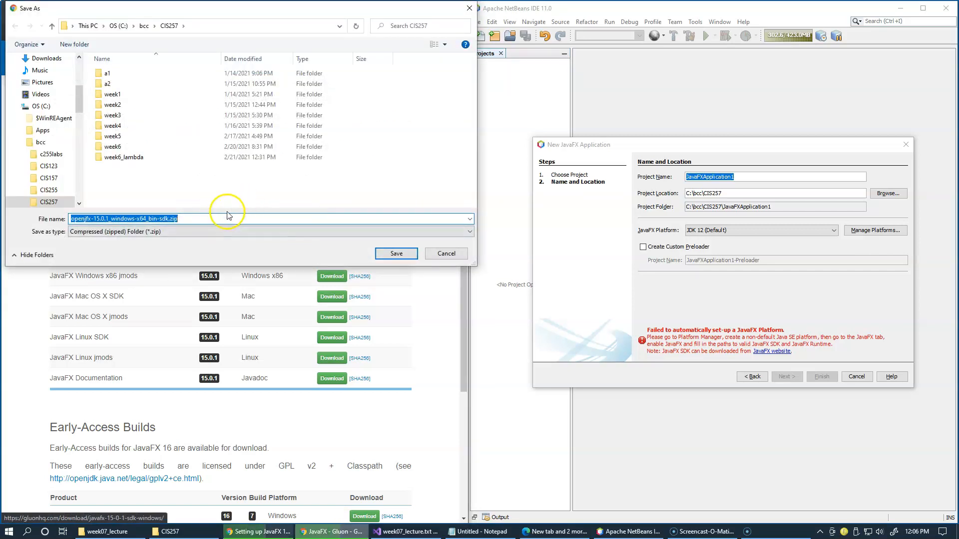
{"action": "left_click_drag", "start_coordinate": [232, 11], "coordinate": [239, 47]}
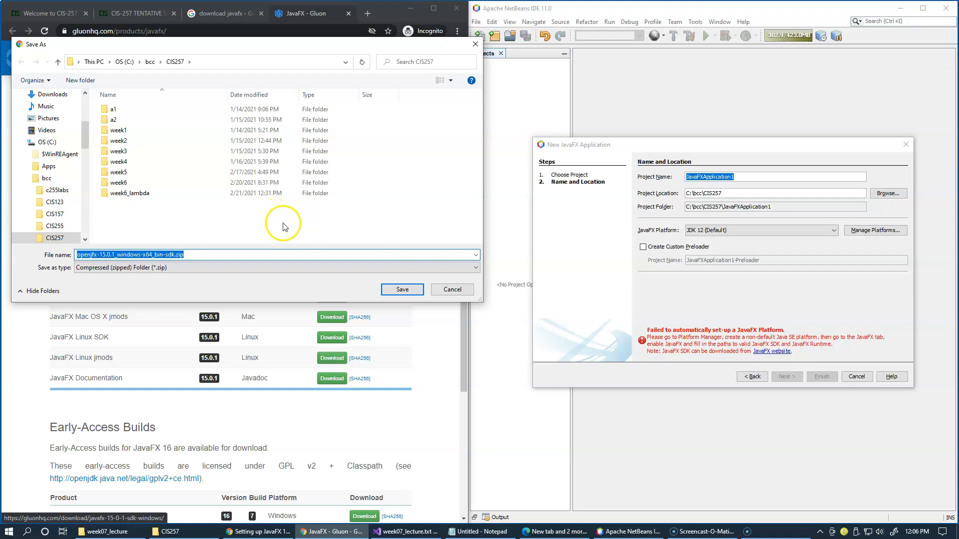
{"action": "left_click", "coordinate": [403, 289]}
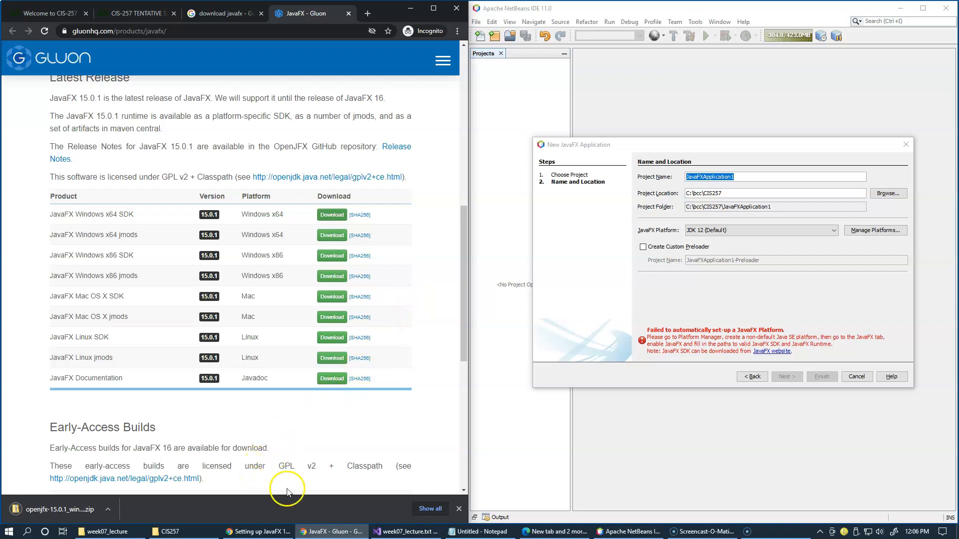
- In File Explorer, extract openjfx-15.0.1_windows-x64_bin-sdk.zip into CIS257 with 7-Zip and open the extracted javafx-sdk-15.0.1 folder
{"action": "left_click", "coordinate": [182, 532]}
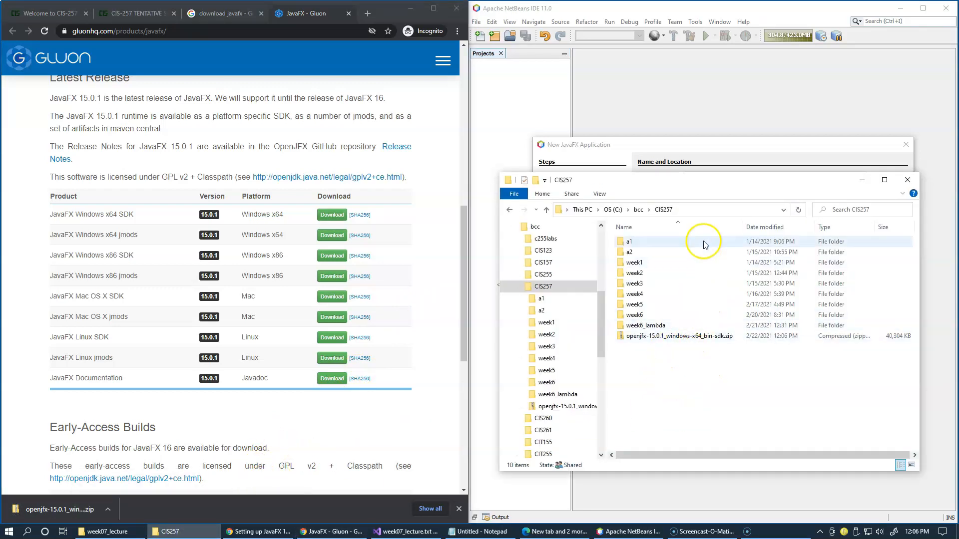
{"action": "right_click", "coordinate": [641, 341]}
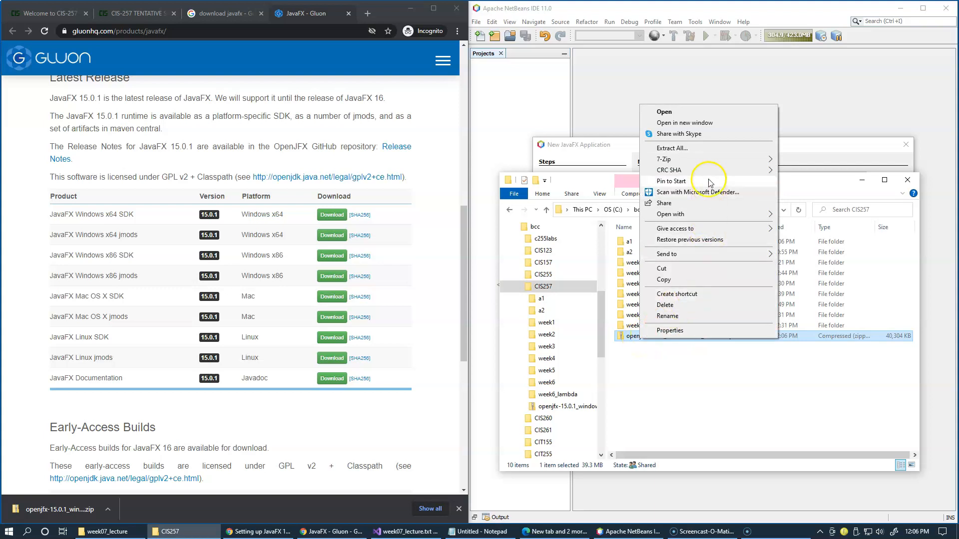
{"action": "mouse_move", "coordinate": [708, 163]}
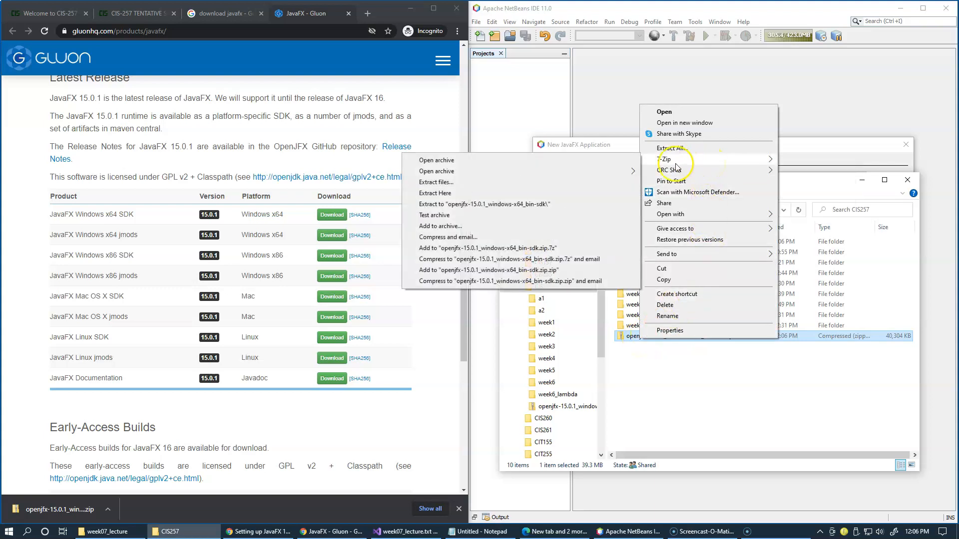
{"action": "left_click", "coordinate": [566, 195]}
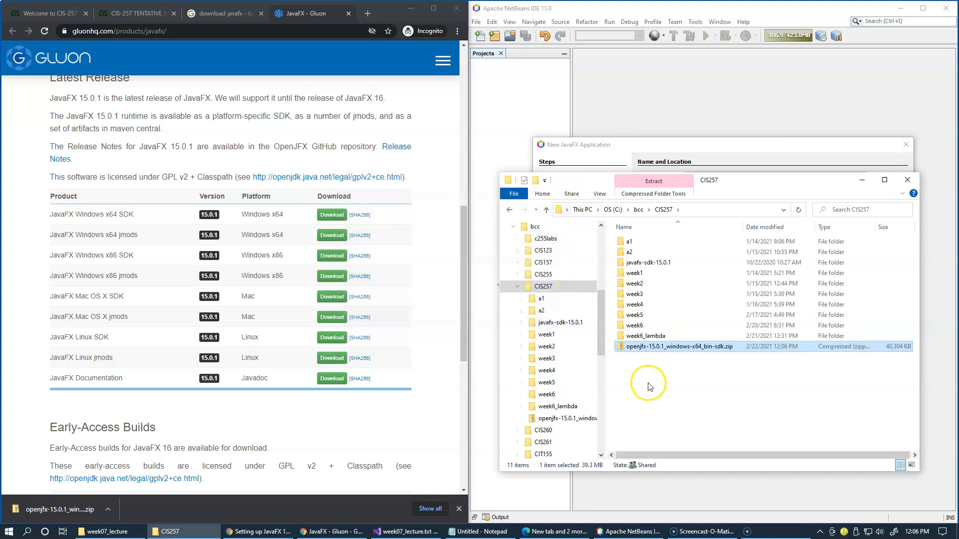
{"action": "double_click", "coordinate": [622, 263]}
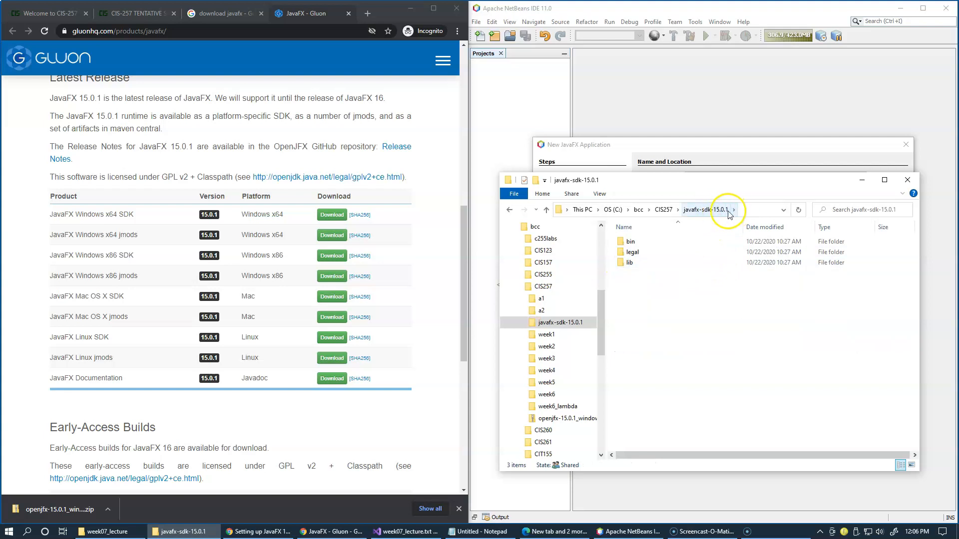
{"action": "left_click", "coordinate": [749, 210]}
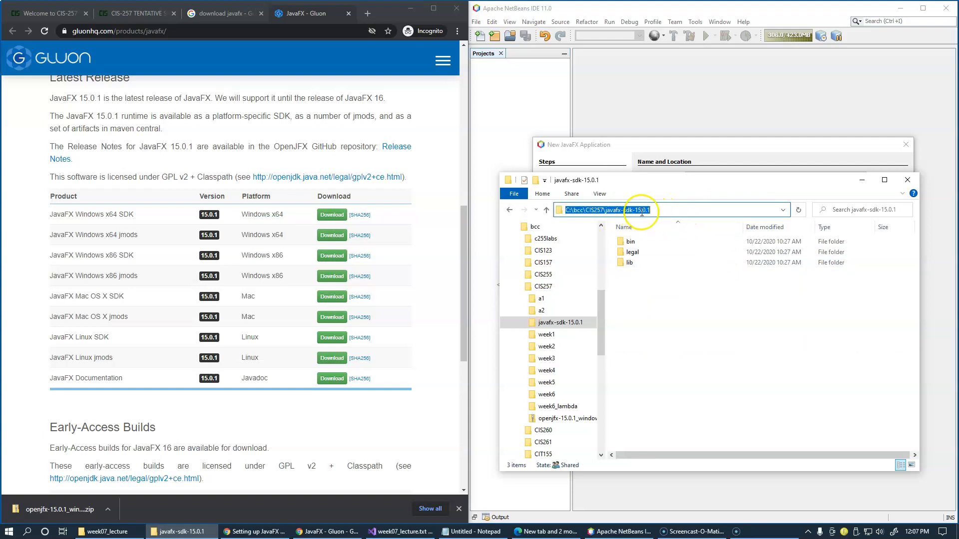
{"action": "left_click", "coordinate": [646, 305]}
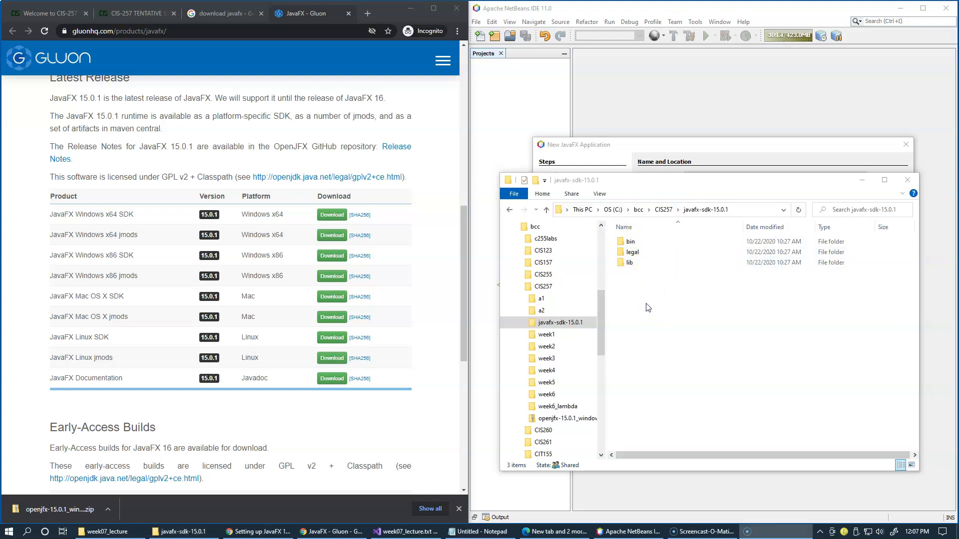
- Return to NetBeans and cancel the new JavaFX Application wizard
{"action": "left_click", "coordinate": [675, 146]}
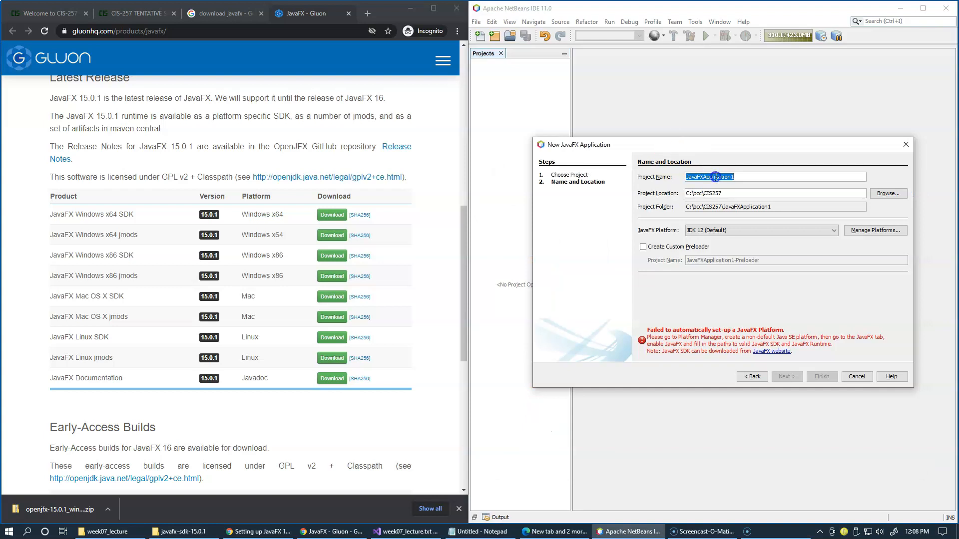
{"action": "left_click", "coordinate": [852, 378]}
{"action": "left_click", "coordinate": [854, 378]}
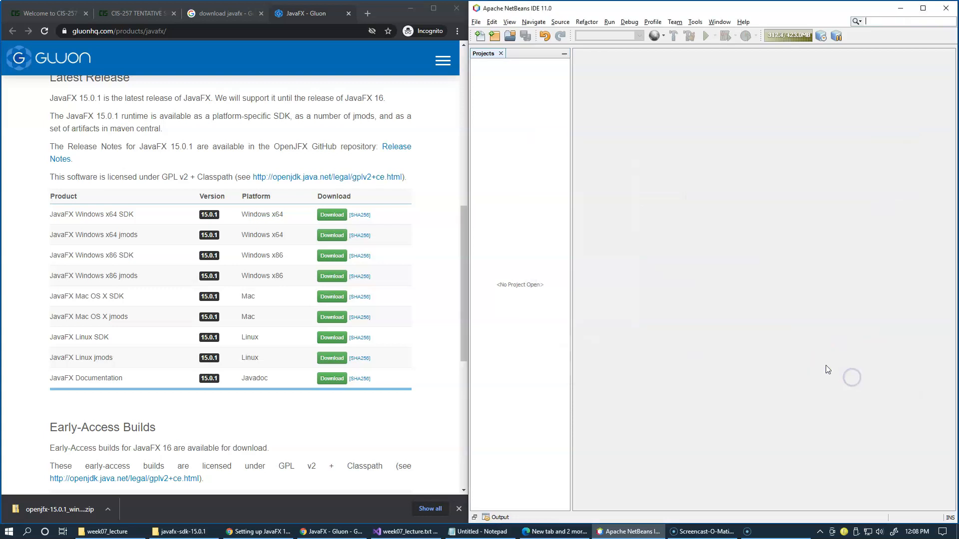
- Create a new class library named JavaFx15 in the Ant Library Manager
{"action": "left_click", "coordinate": [694, 22]}
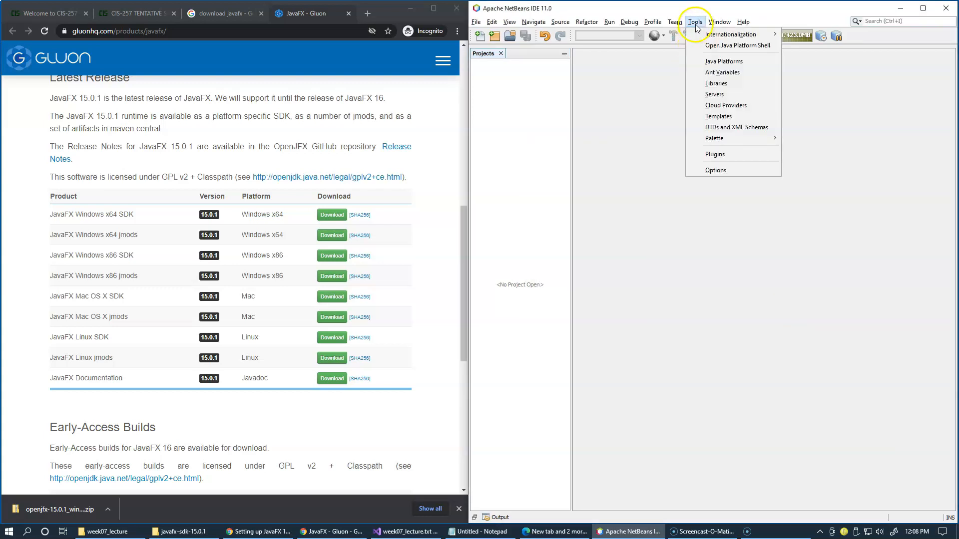
{"action": "left_click", "coordinate": [700, 86]}
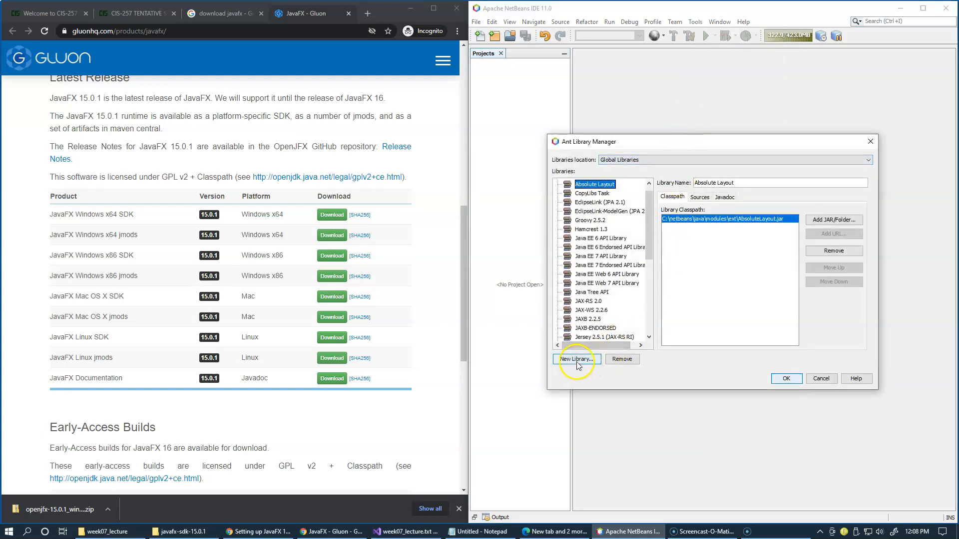
{"action": "mouse_move", "coordinate": [650, 219]}
{"action": "left_mouse_down"}
{"action": "mouse_move", "coordinate": [649, 305]}
{"action": "mouse_move", "coordinate": [648, 219]}
{"action": "left_mouse_up"}
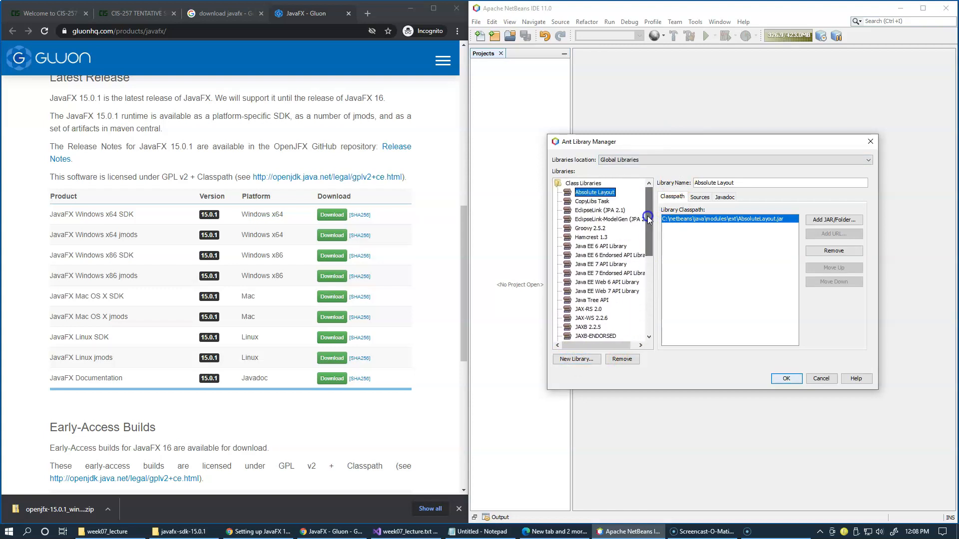
{"action": "left_click", "coordinate": [577, 360]}
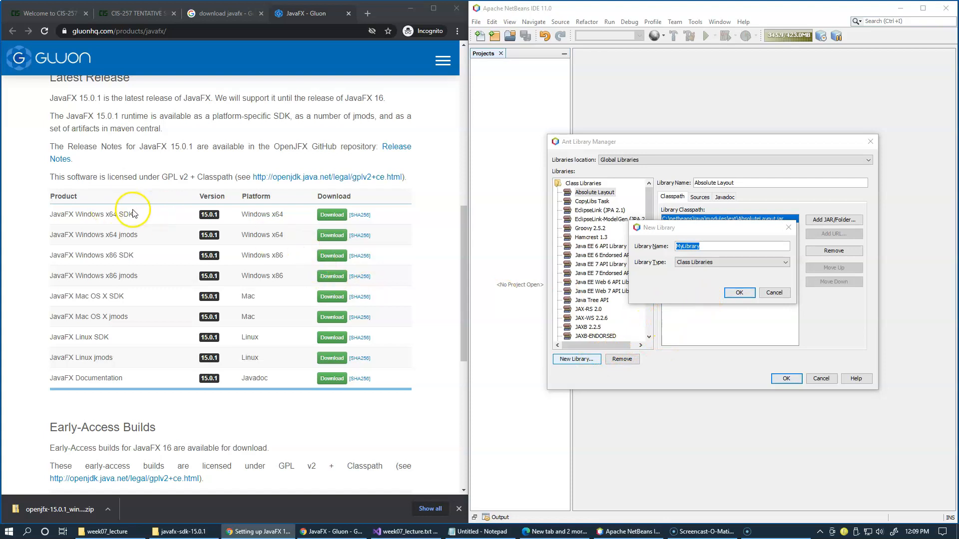
{"action": "left_click", "coordinate": [715, 248]}
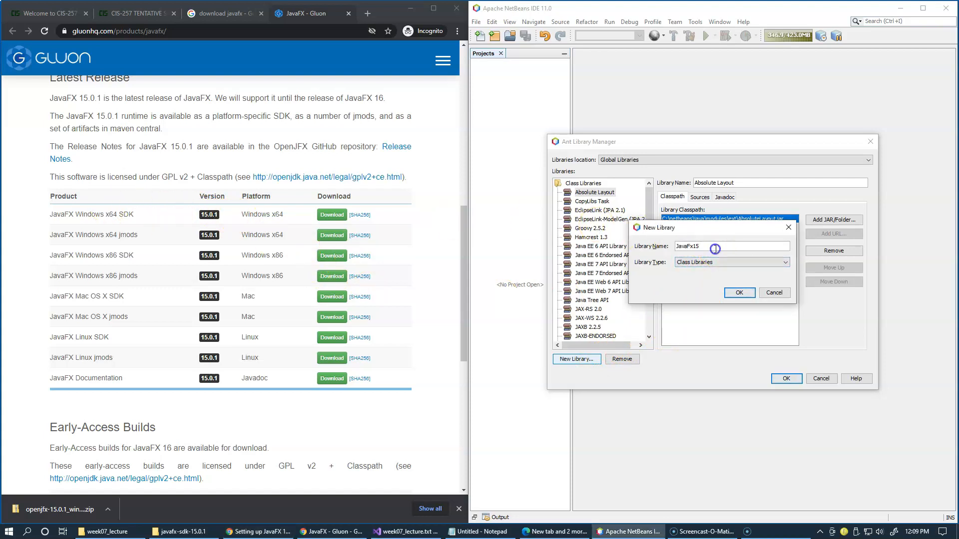
{"action": "left_click", "coordinate": [738, 293]}
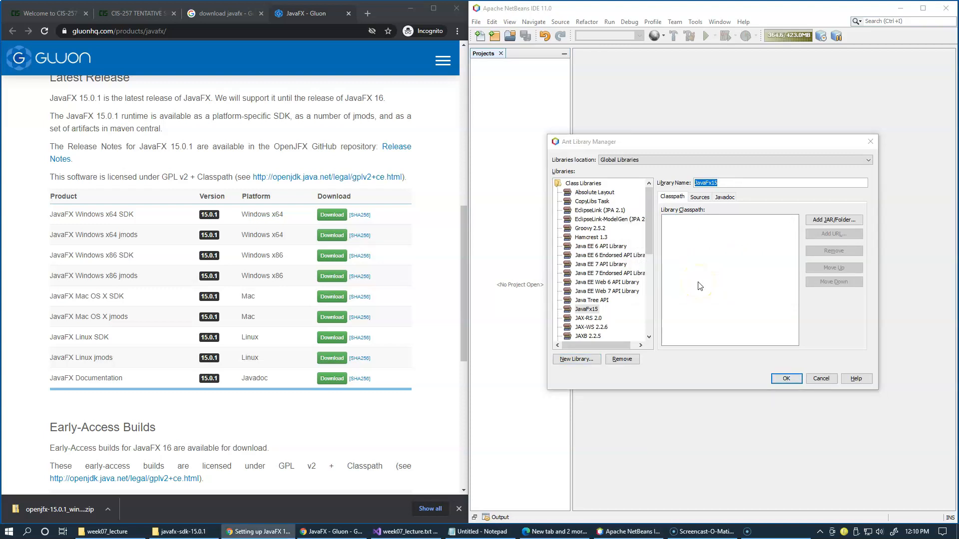
- Open the JAR/folder browser for the JavaFx15 classpath and, in File Explorer, delete openjfx-15.0.1_windows-x64_bin-sdk.zip from the CIS257 folder
{"action": "left_click", "coordinate": [831, 220]}
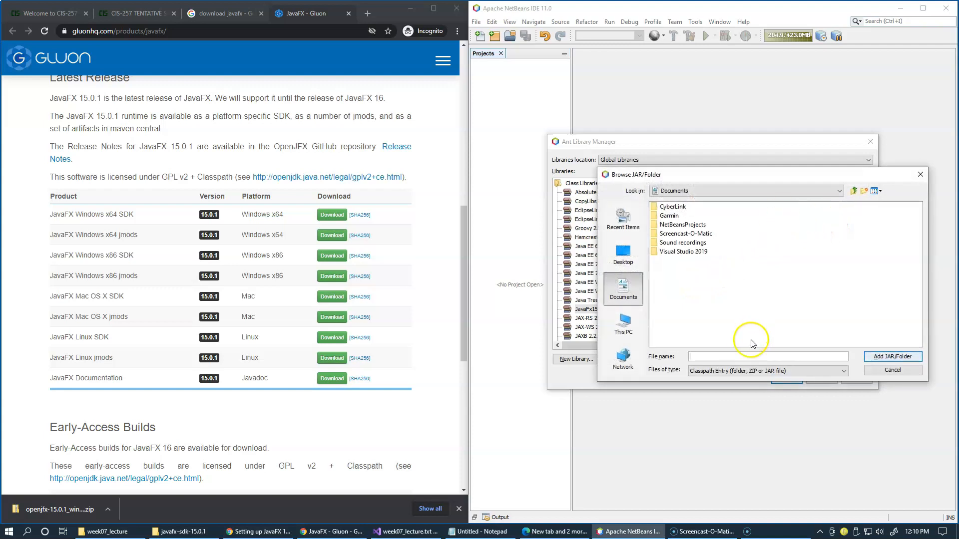
{"action": "left_click", "coordinate": [199, 533]}
{"action": "left_click_drag", "start_coordinate": [704, 184], "coordinate": [698, 365]}
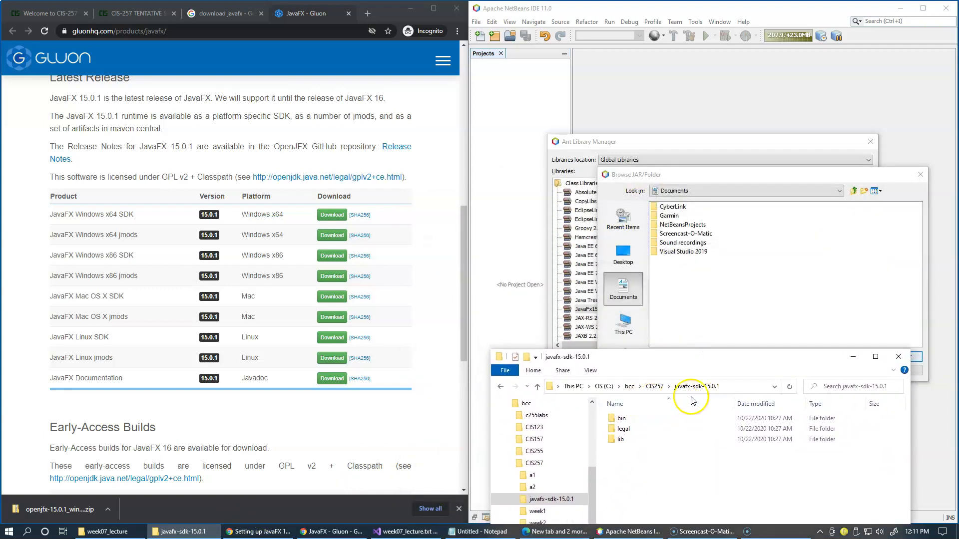
{"action": "left_click", "coordinate": [656, 386]}
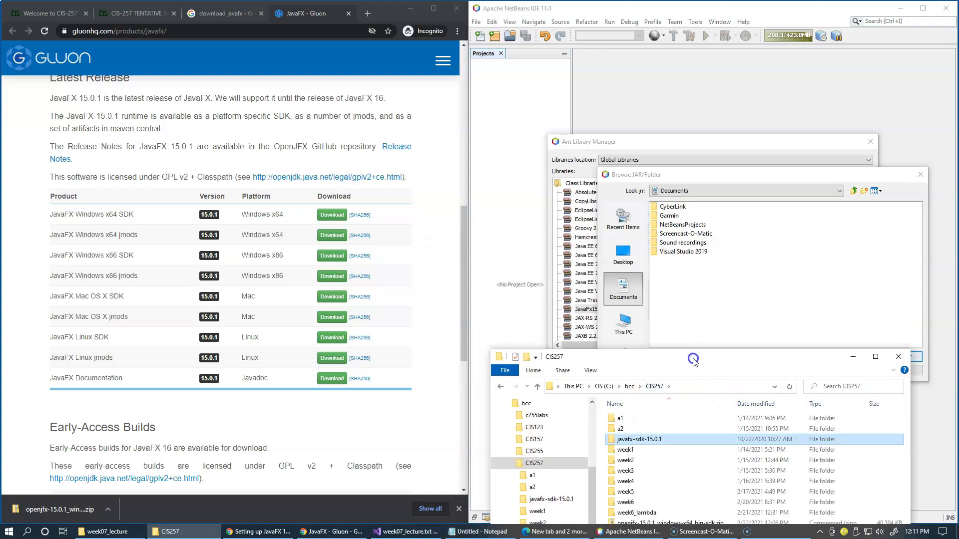
{"action": "left_click_drag", "start_coordinate": [693, 360], "coordinate": [683, 223]}
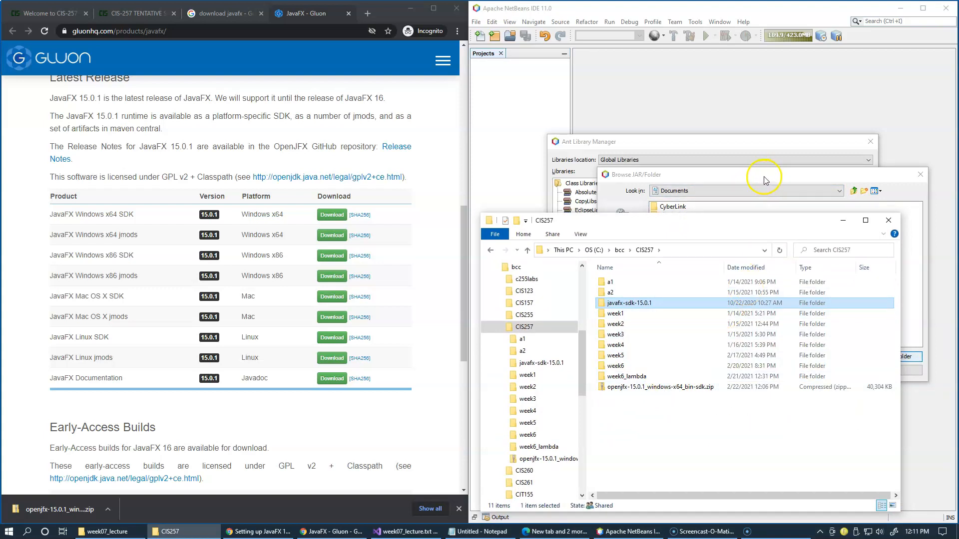
{"action": "left_click", "coordinate": [602, 388]}
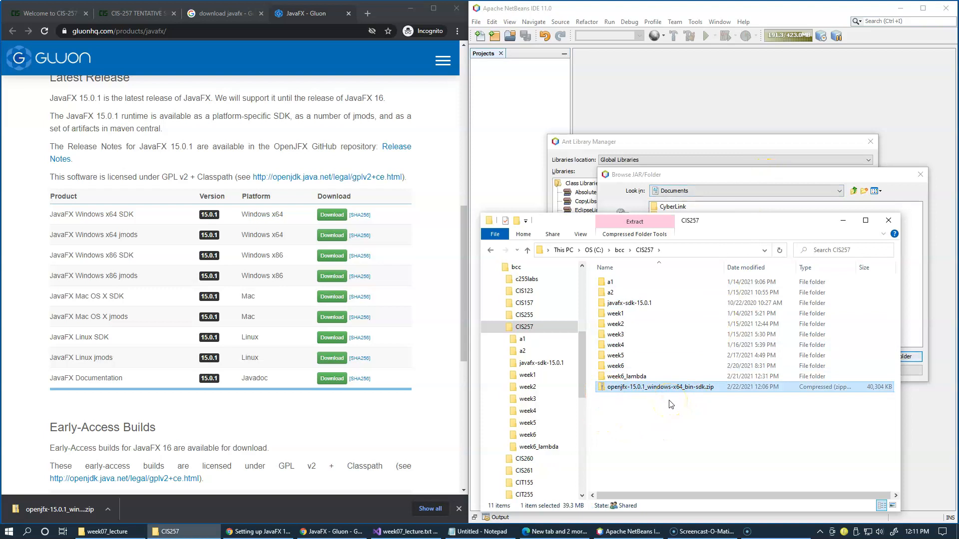
{"action": "key", "text": "Delete"}
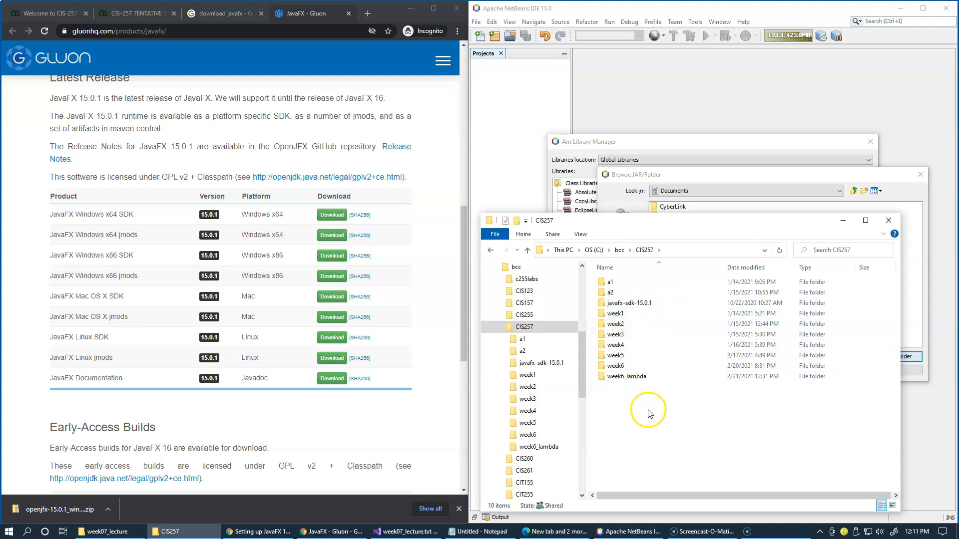
- Open the javafx-sdk-15.0.1 folder and copy its full path, C:\bcc\CIS257\javafx-sdk-15.0.1
{"action": "left_click", "coordinate": [607, 303]}
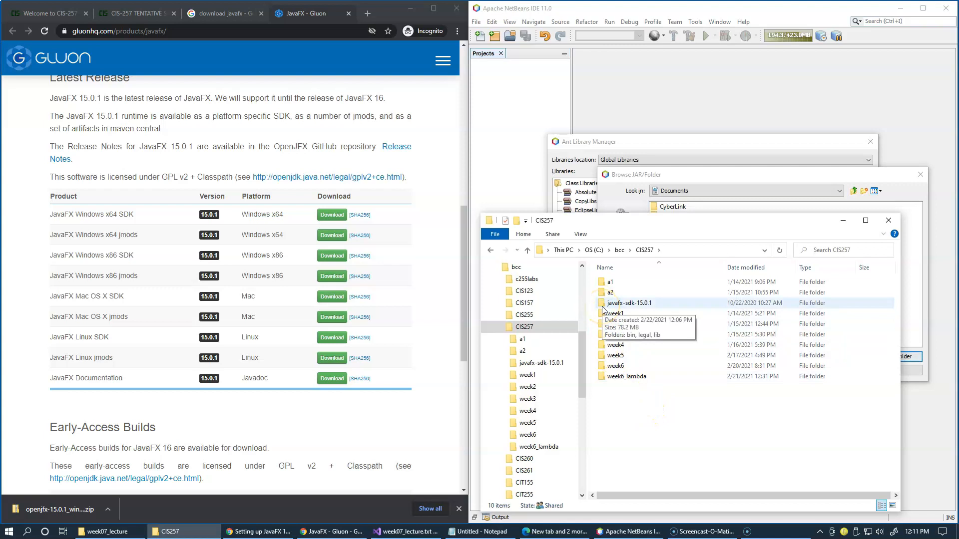
{"action": "double_click", "coordinate": [605, 305]}
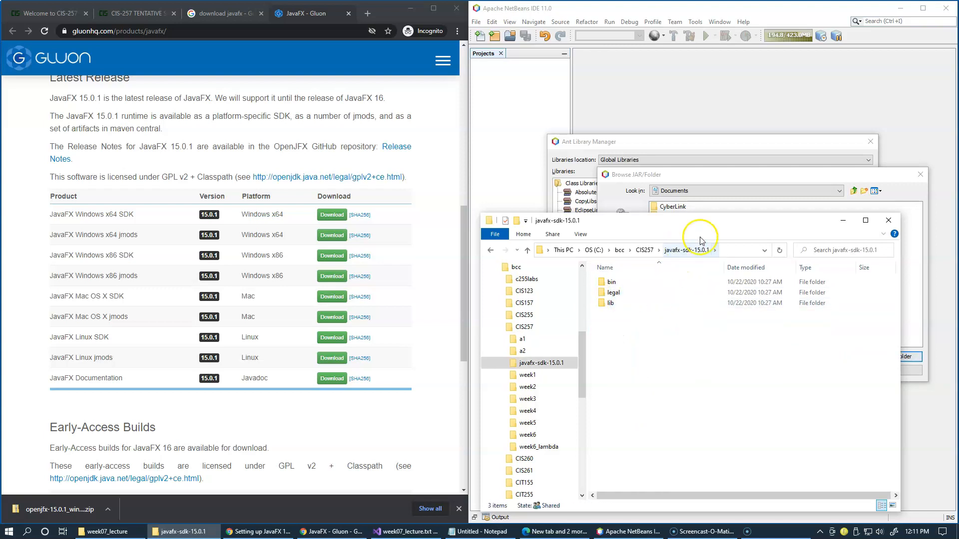
{"action": "left_click_drag", "start_coordinate": [705, 221], "coordinate": [723, 306]}
{"action": "left_click", "coordinate": [739, 334]}
{"action": "key", "text": "ctrl+c"}
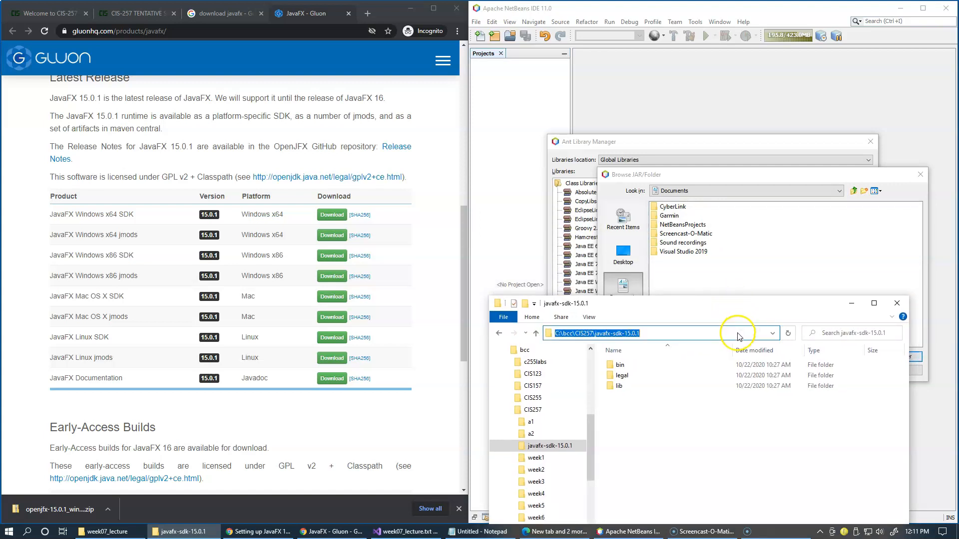
- Add C:\bcc\CIS257\javafx-sdk-15.0.1 to the JavaFx15 library's classpath using the copied path
{"action": "left_click_drag", "start_coordinate": [749, 303], "coordinate": [747, 389]}
{"action": "left_click", "coordinate": [742, 357]}
{"action": "left_click", "coordinate": [742, 357]}
{"action": "key", "text": "ctrl+v"}
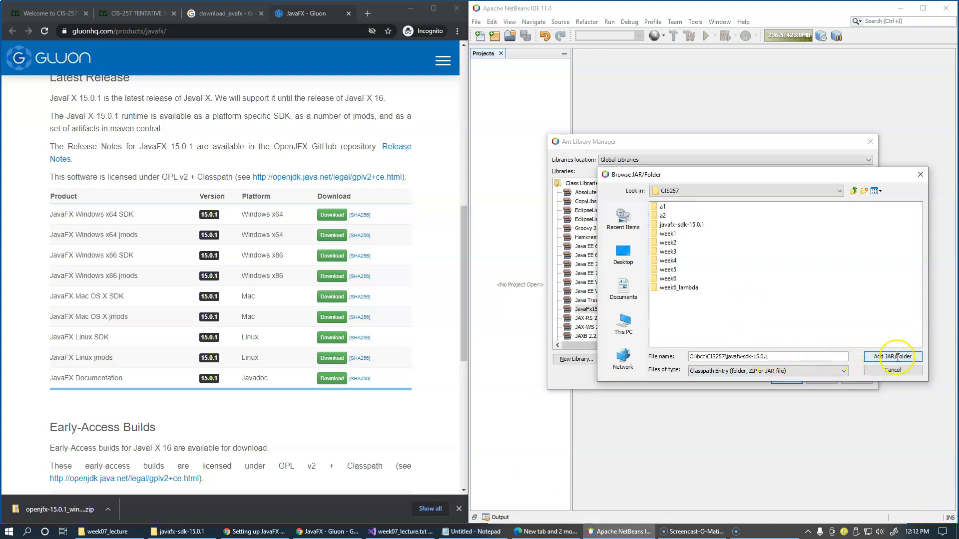
{"action": "left_click", "coordinate": [881, 357]}
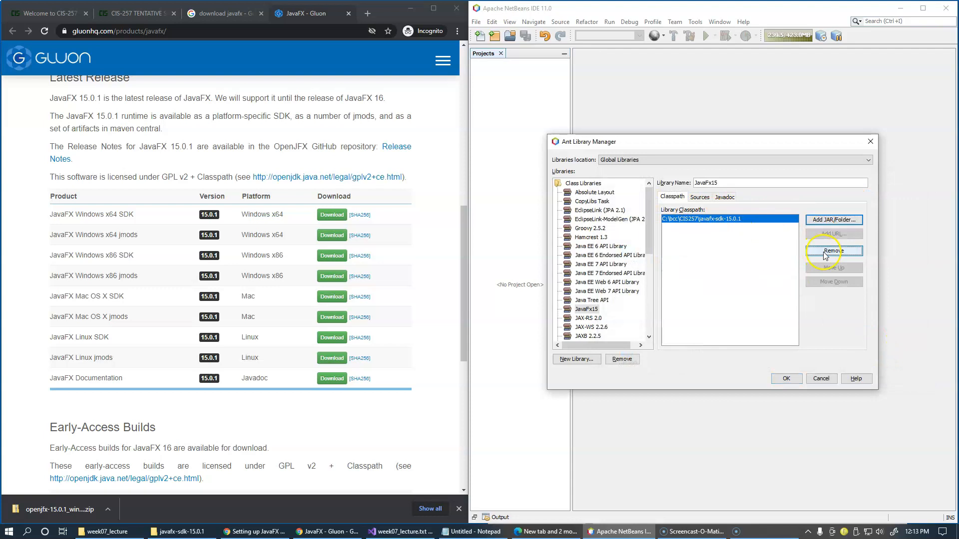
- Remove C:\bcc\CIS257\javafx-sdk-15.0.1 from the JavaFx15 classpath and browse for a replacement in the SDK's lib folder
{"action": "left_click", "coordinate": [825, 254]}
{"action": "left_click", "coordinate": [824, 220]}
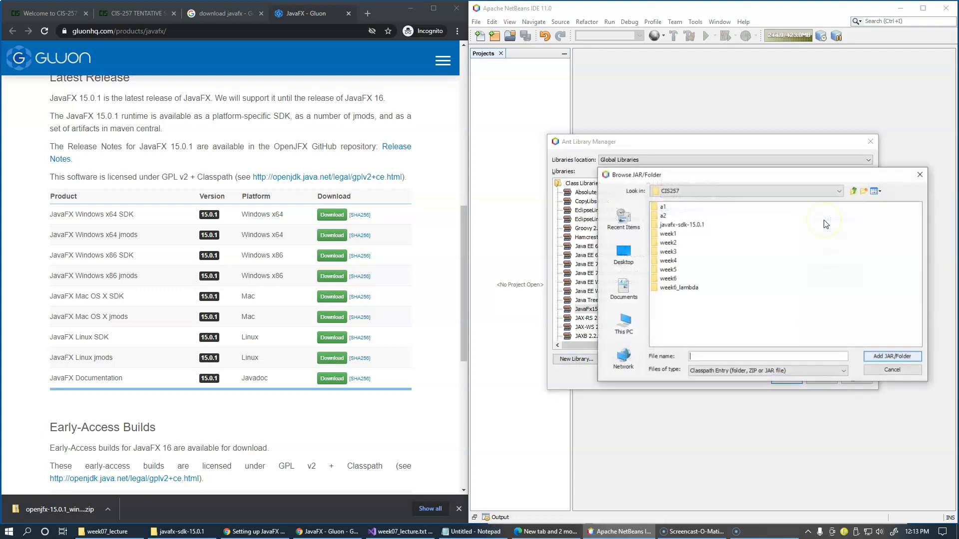
{"action": "left_click", "coordinate": [656, 226]}
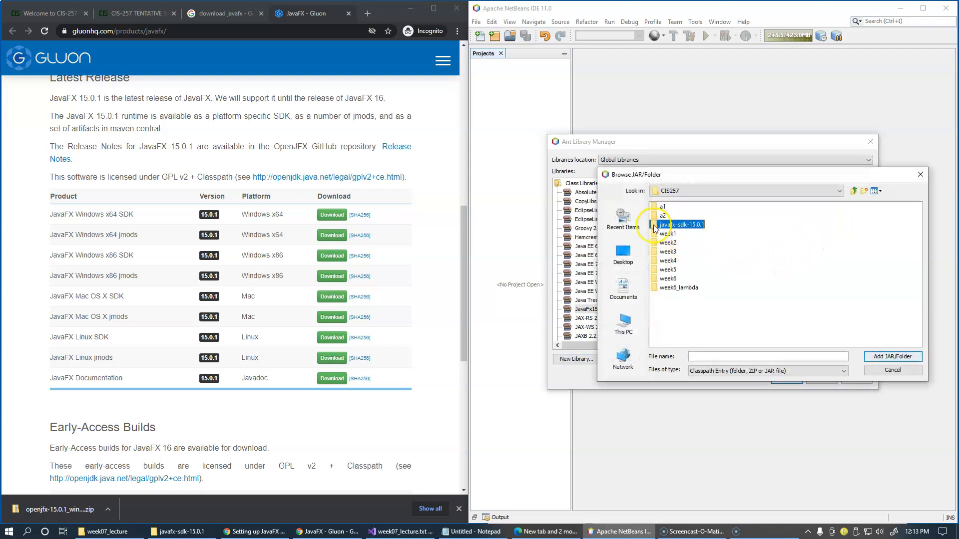
{"action": "double_click", "coordinate": [656, 226]}
{"action": "double_click", "coordinate": [658, 225]}
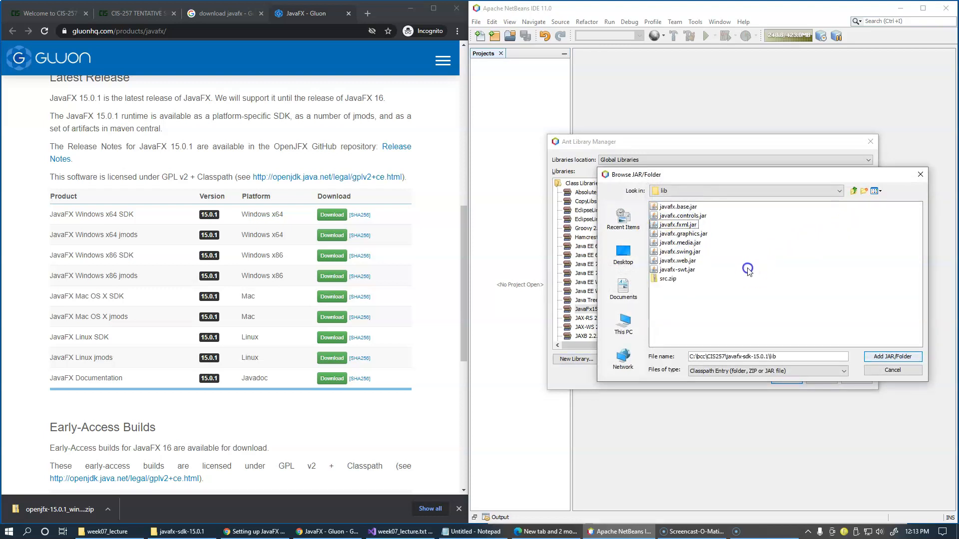
- Add all JAR files from javafx.base.jar through javafx-swt.jar, excluding src.zip, to the JavaFx15 classpath and save the library
{"action": "left_click", "coordinate": [683, 207]}
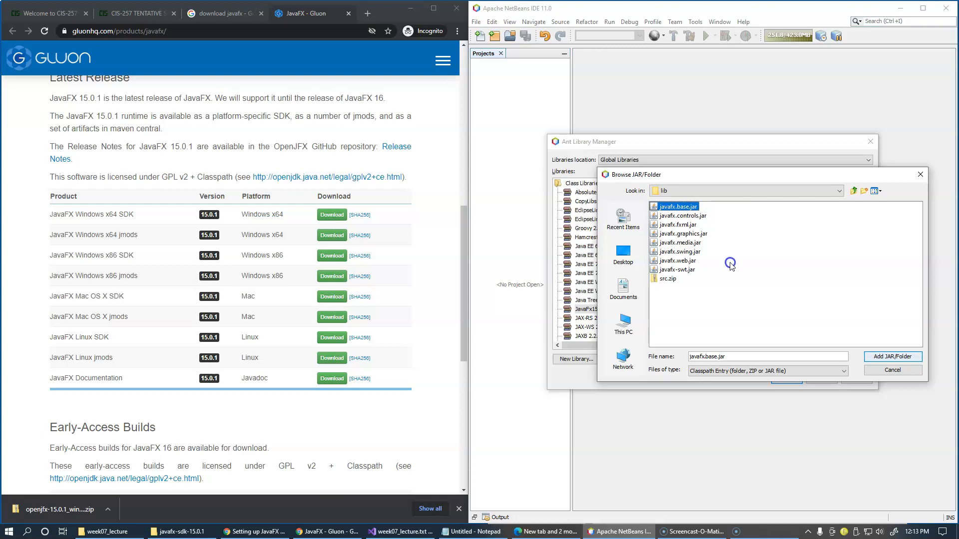
{"action": "left_click", "coordinate": [691, 270], "text": "shift"}
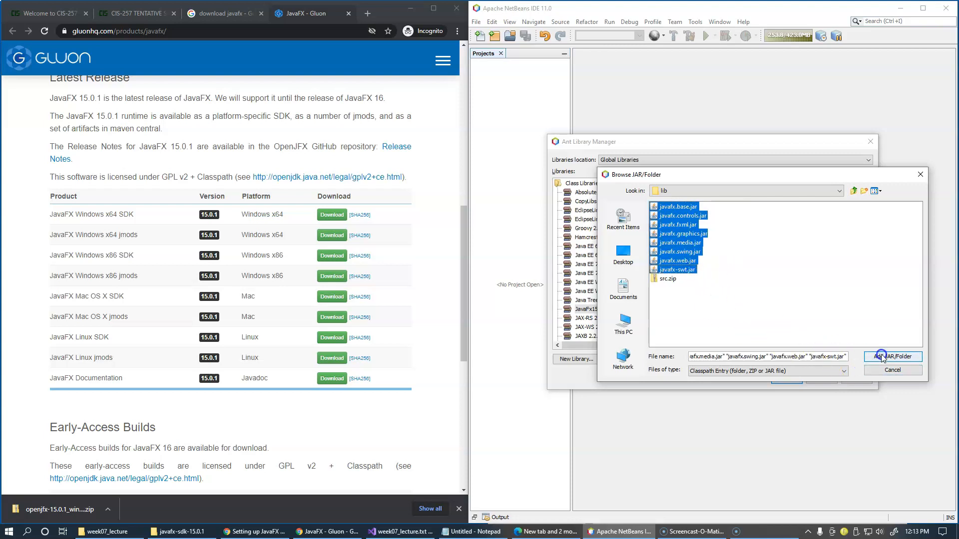
{"action": "left_click_drag", "start_coordinate": [796, 175], "coordinate": [494, 231]}
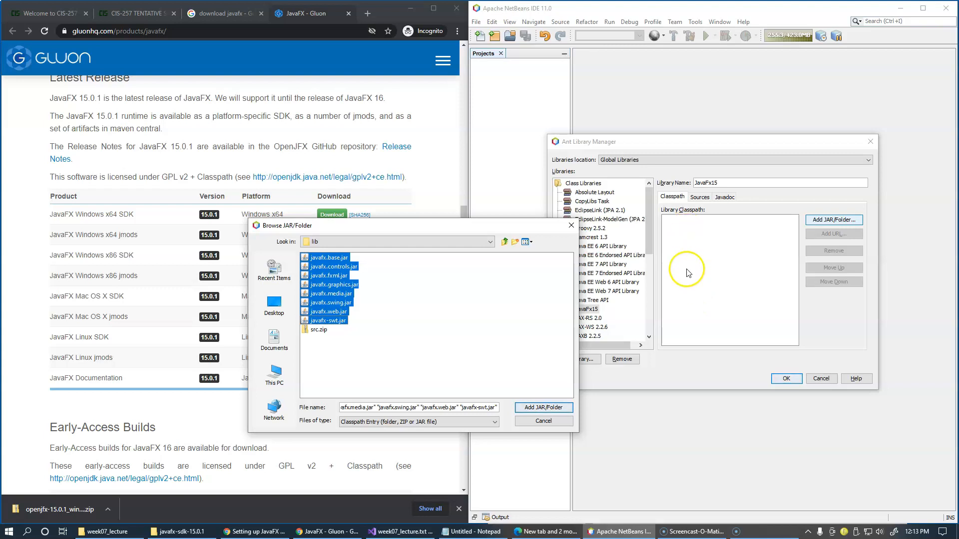
{"action": "left_click", "coordinate": [541, 412]}
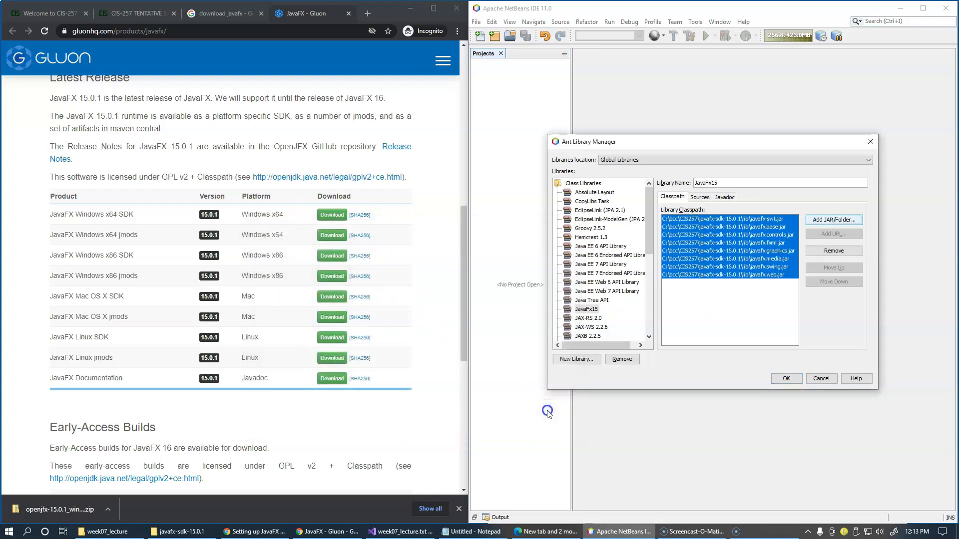
{"action": "left_click", "coordinate": [714, 339]}
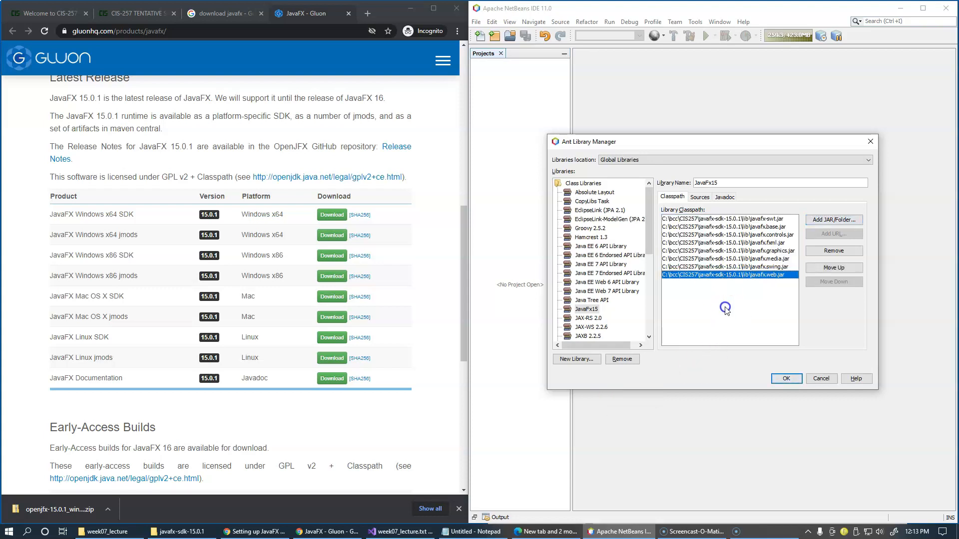
{"action": "left_click", "coordinate": [710, 220]}
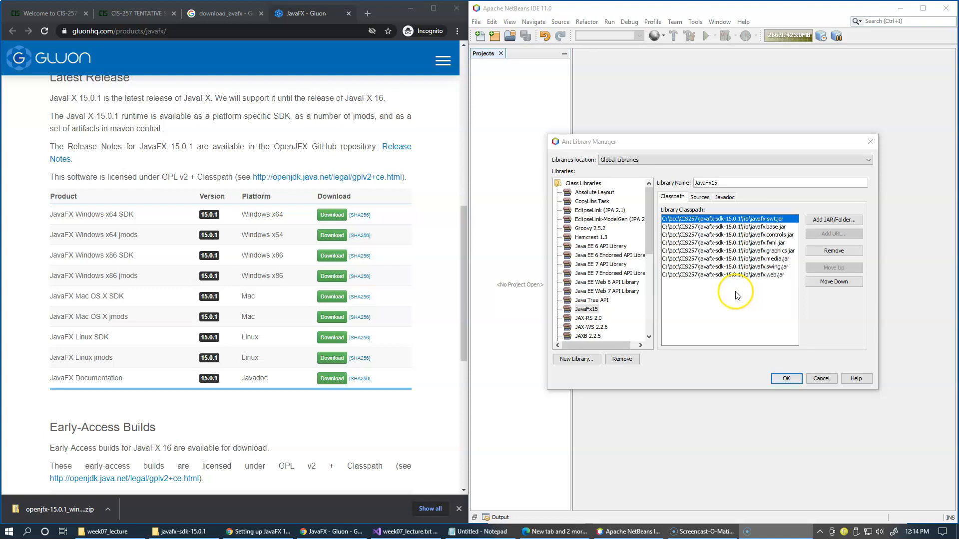
{"action": "left_click", "coordinate": [786, 379]}
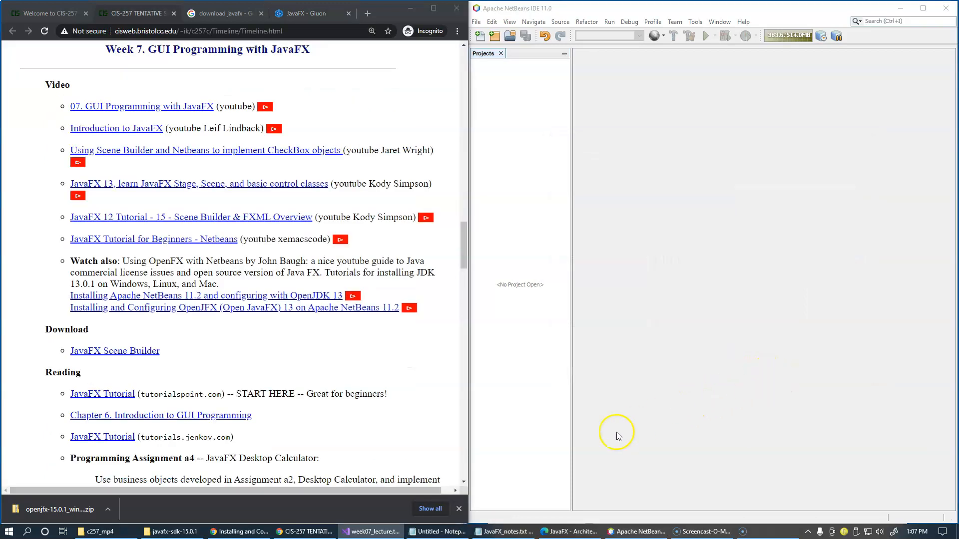
- Switch to JavaFX_notes.txt in Notepad to view the JavaFX SDK installation and NetBeans configuration notes
{"action": "left_click", "coordinate": [502, 532]}
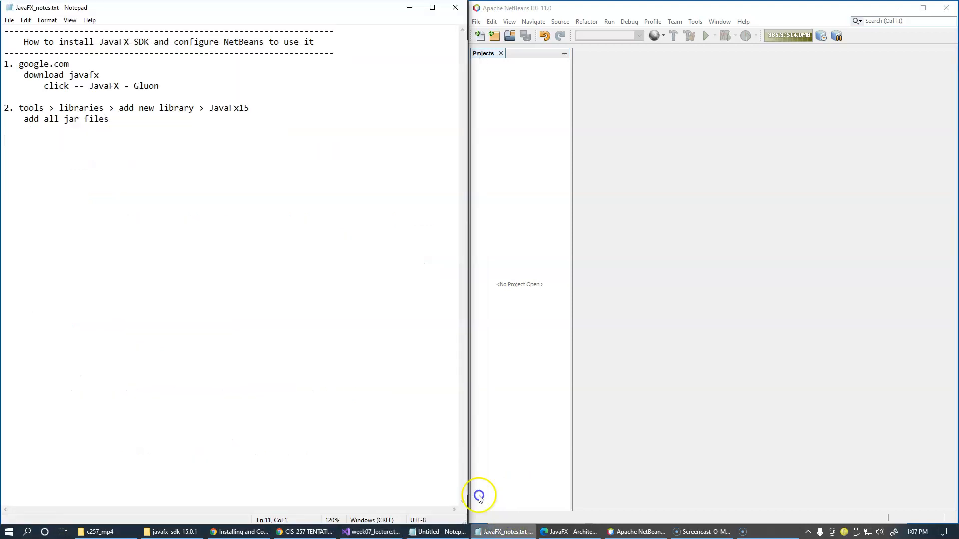